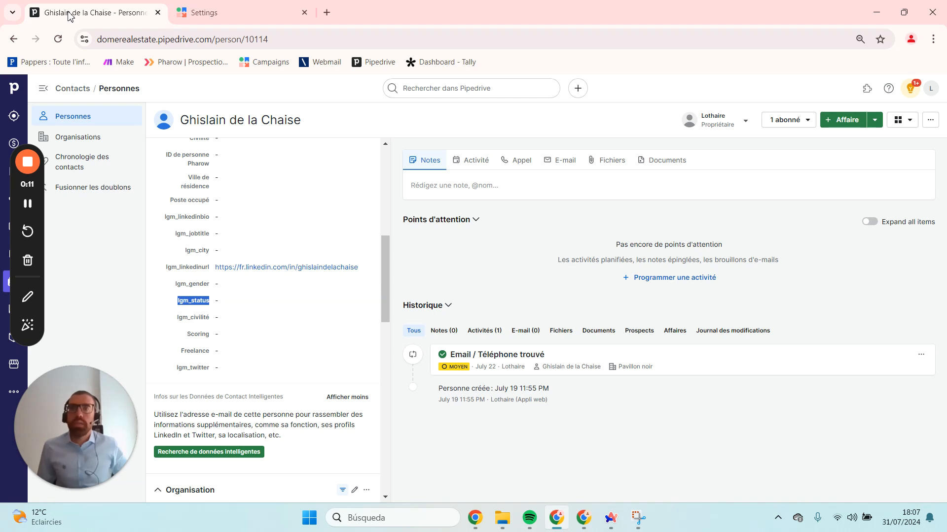
Go to the full list of people in the contacts and start creating a new filter
{"action": "left_click_drag", "start_coordinate": [37, 193], "coordinate": [912, 276]}
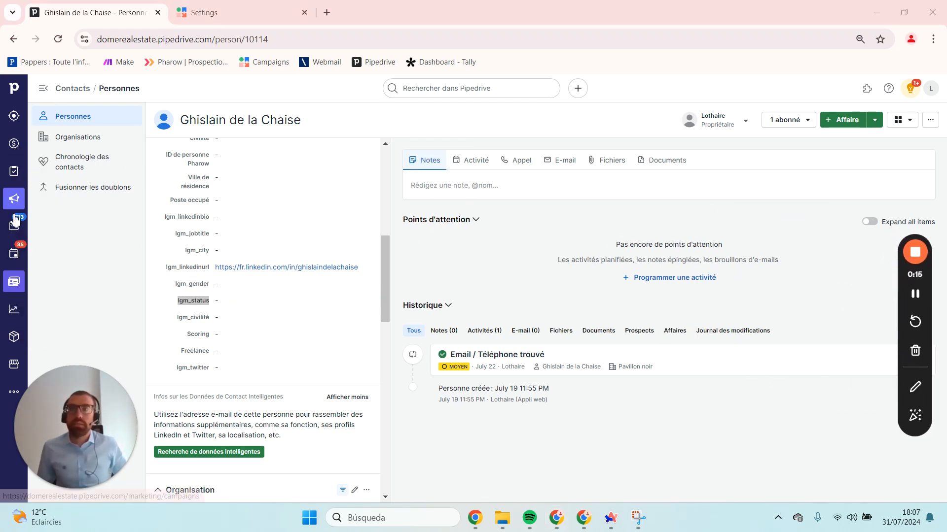
{"action": "left_click", "coordinate": [15, 281]}
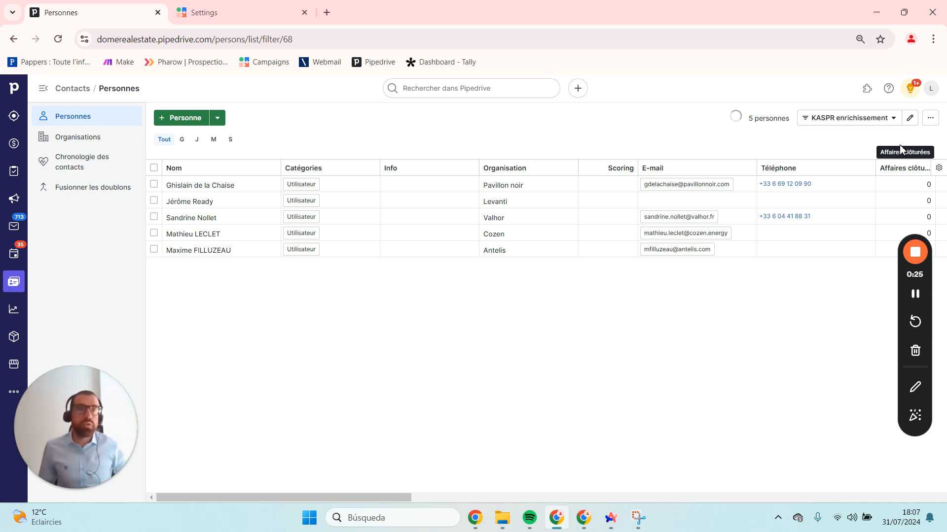
{"action": "left_click", "coordinate": [893, 119]}
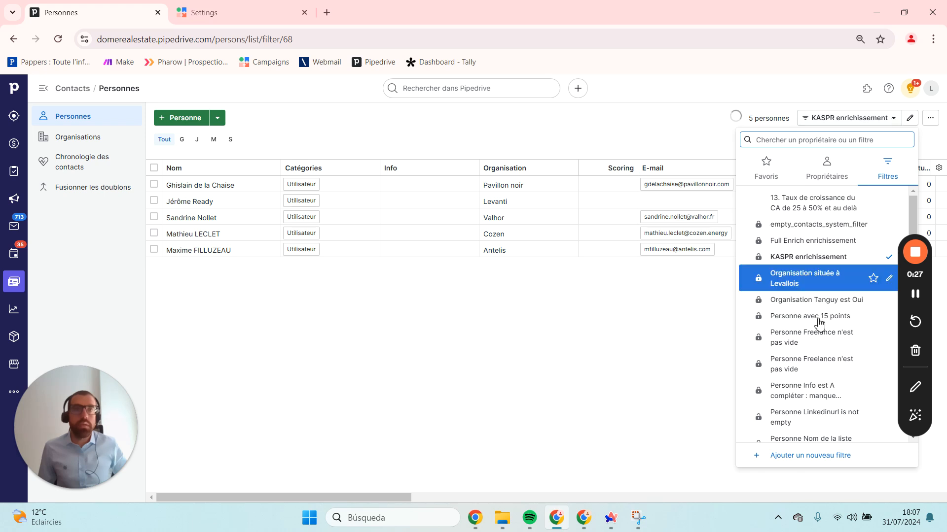
{"action": "left_click", "coordinate": [805, 457]}
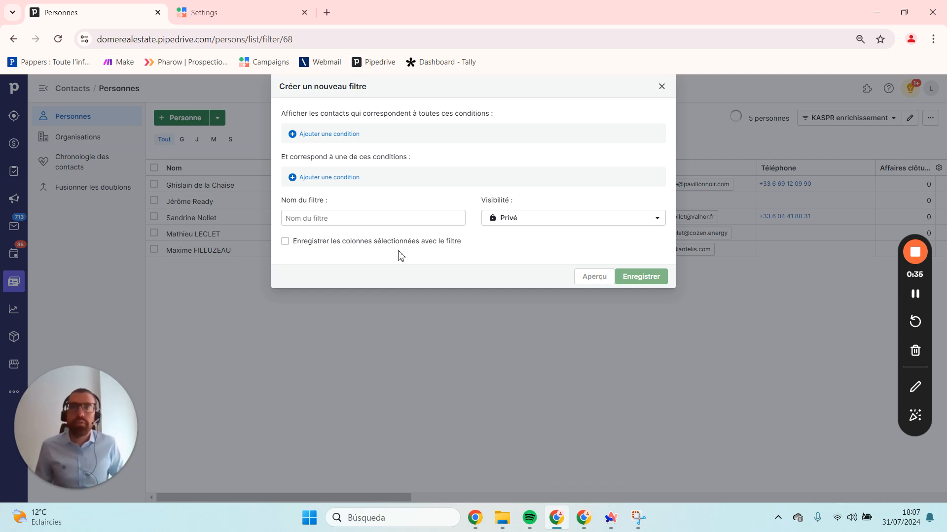
Add a must-match-all condition to the filter based on the Organisation field "Code postal + Ville"
{"action": "left_click", "coordinate": [313, 134]}
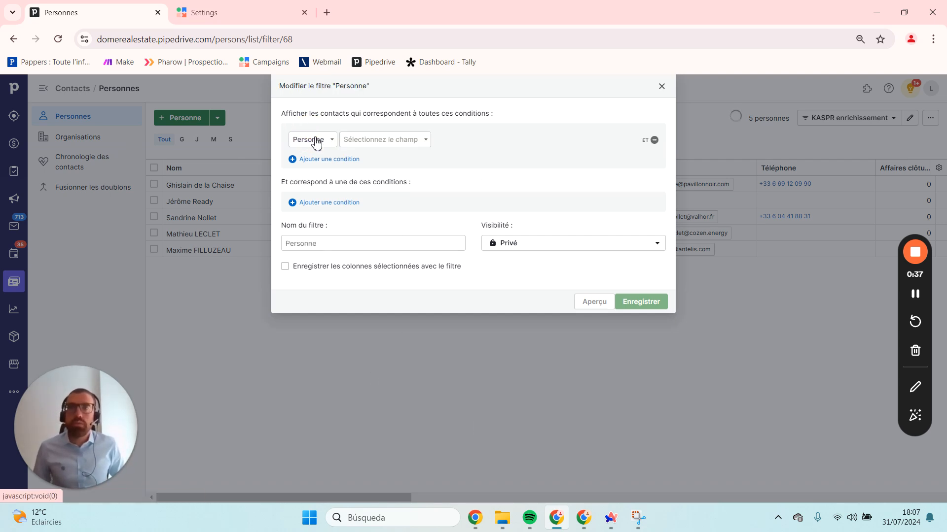
{"action": "left_click", "coordinate": [321, 142]}
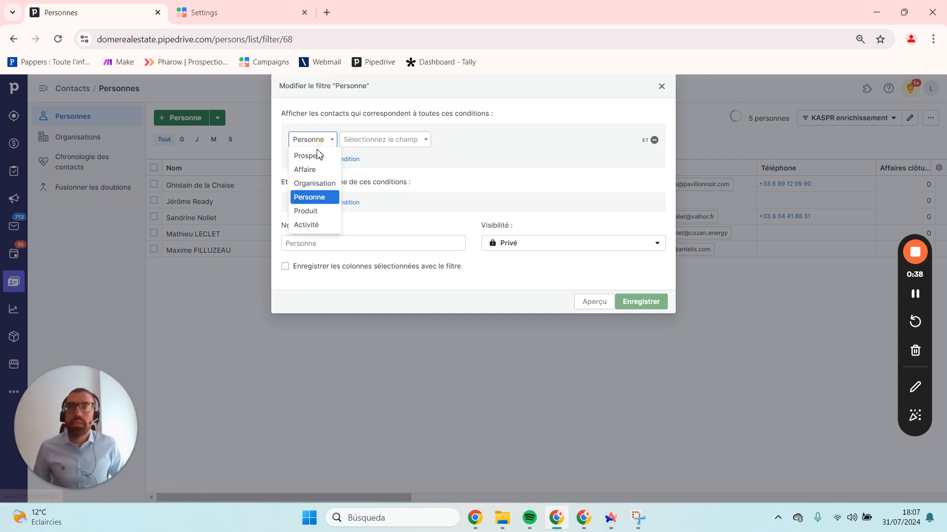
{"action": "left_click", "coordinate": [315, 184]}
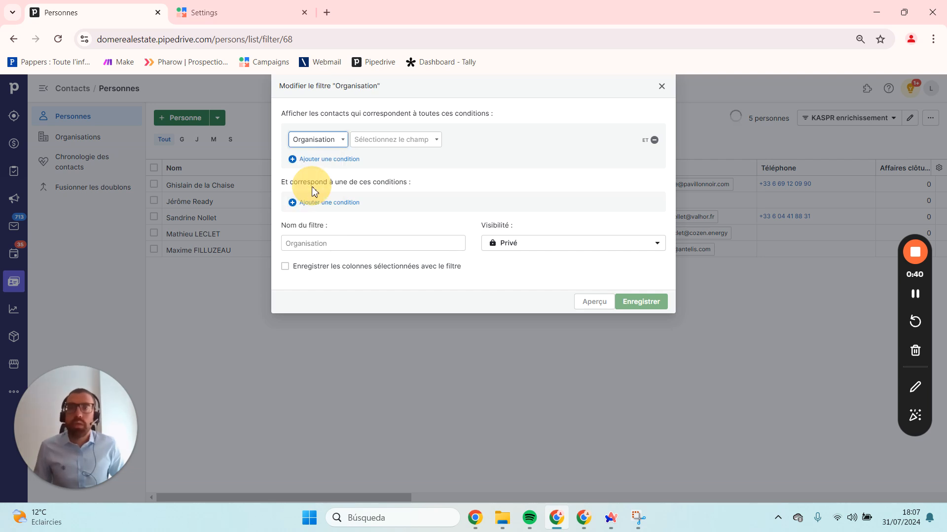
{"action": "left_click", "coordinate": [398, 141]}
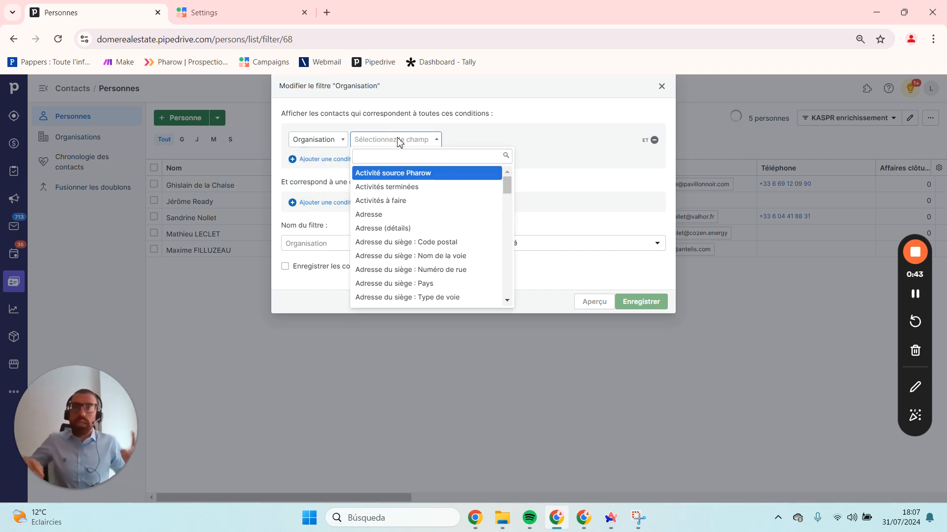
{"action": "type", "text": "ville"}
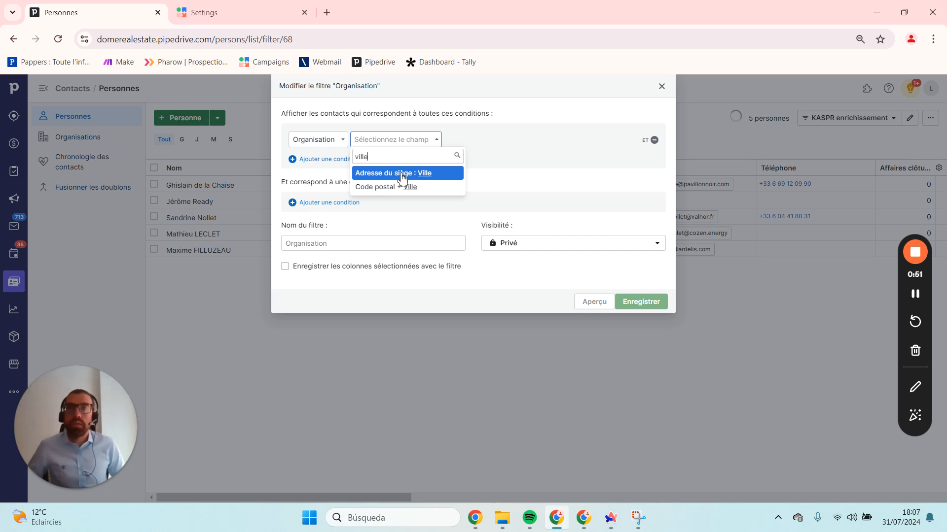
{"action": "left_click", "coordinate": [393, 187]}
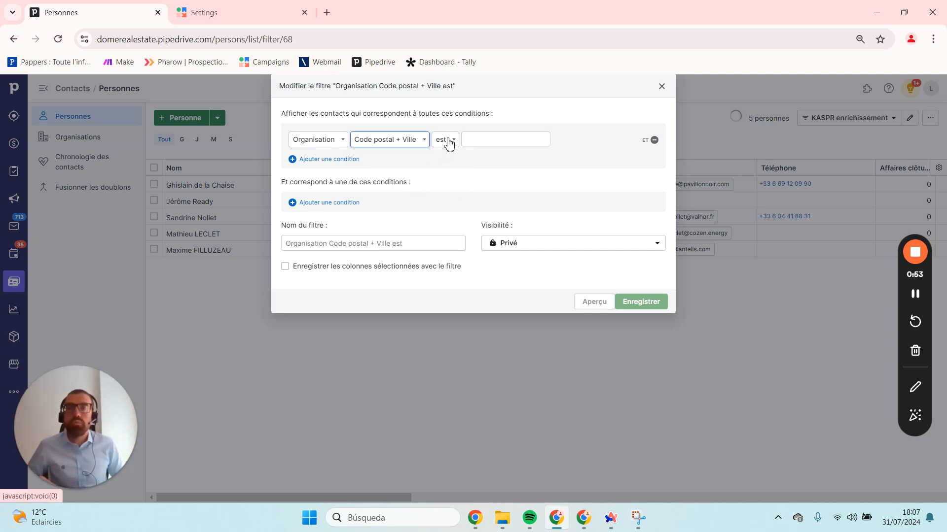
Set the condition to "est" 92200 Neuilly sur Seine, preview the filtered contacts and return to editing the filter
{"action": "left_click", "coordinate": [449, 143]}
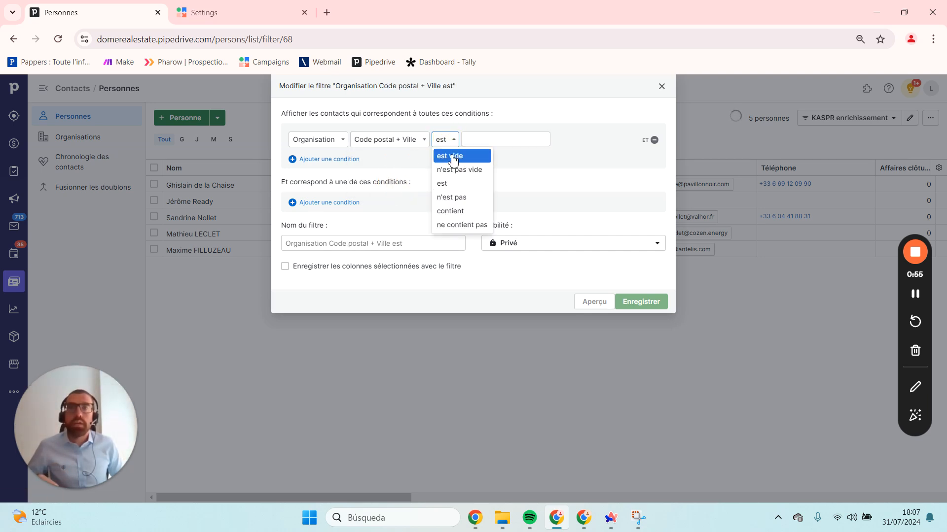
{"action": "left_click", "coordinate": [458, 186]}
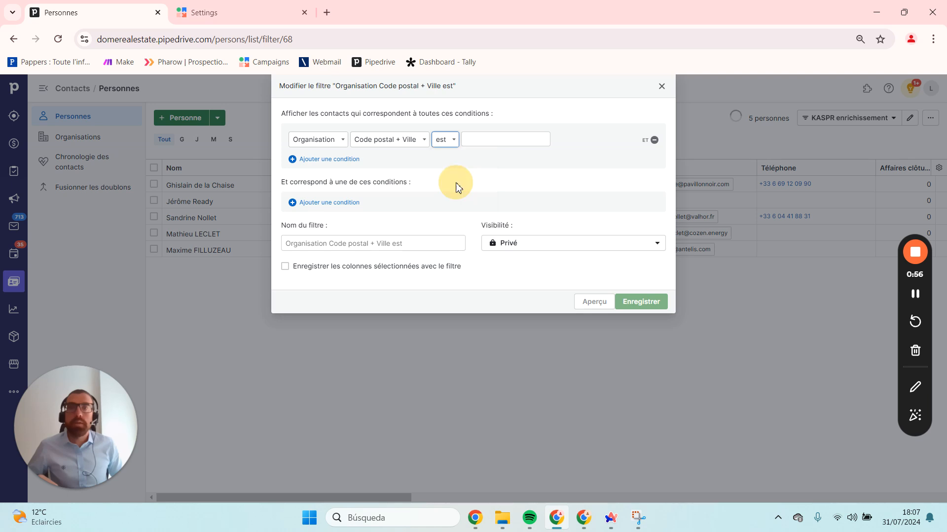
{"action": "left_click", "coordinate": [479, 144]}
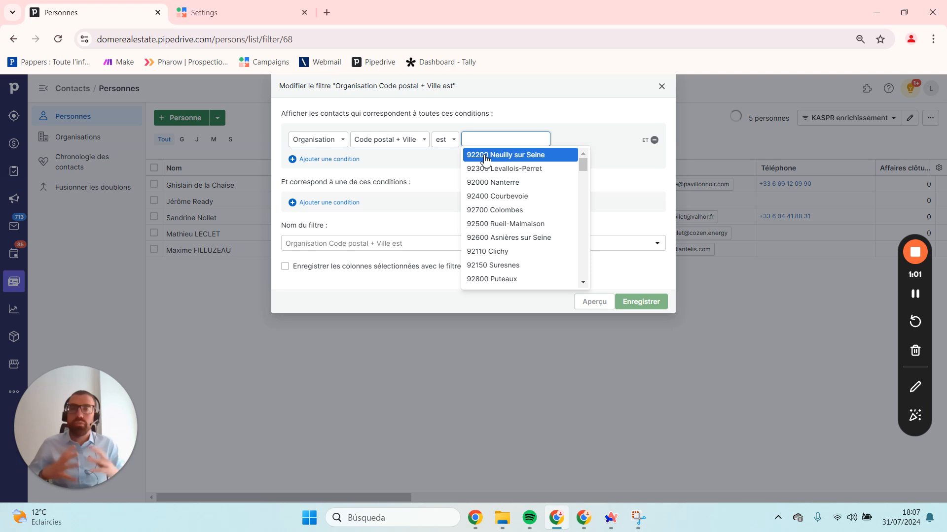
{"action": "left_click", "coordinate": [478, 155]}
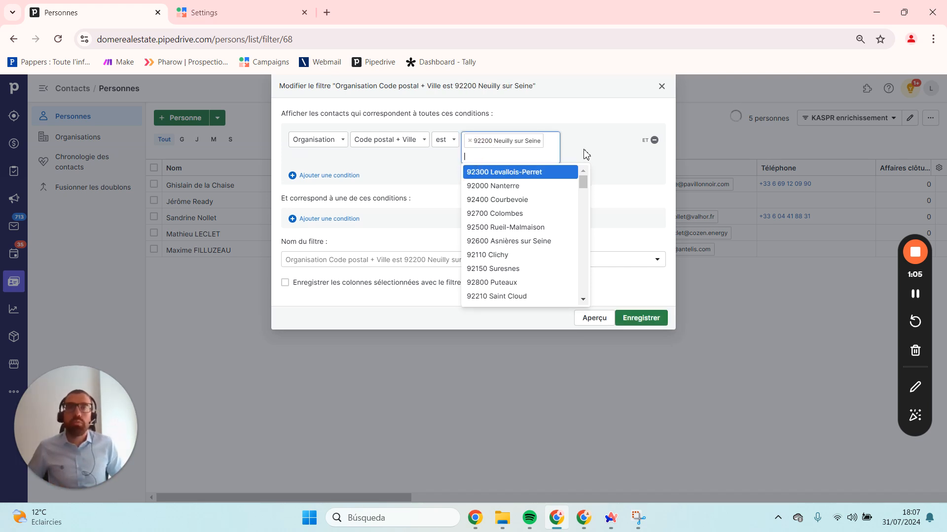
{"action": "left_click", "coordinate": [593, 318]}
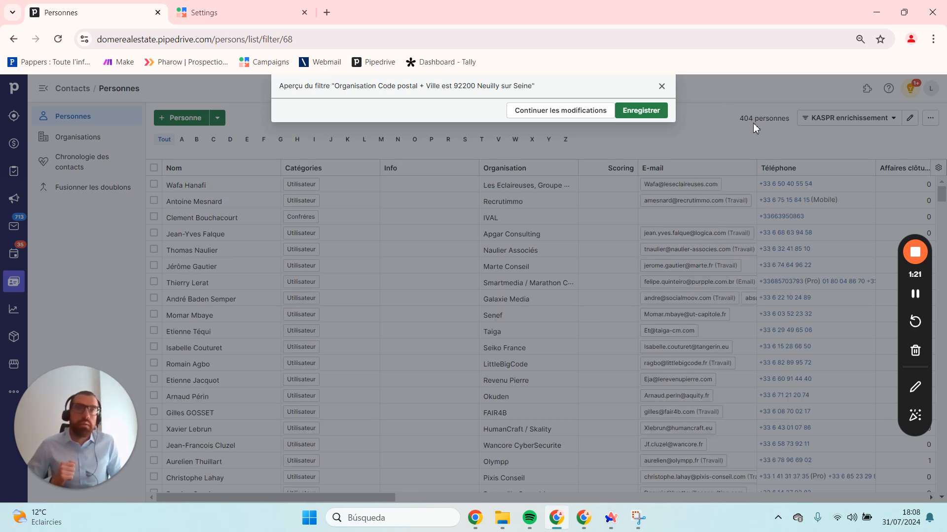
{"action": "left_click", "coordinate": [575, 115]}
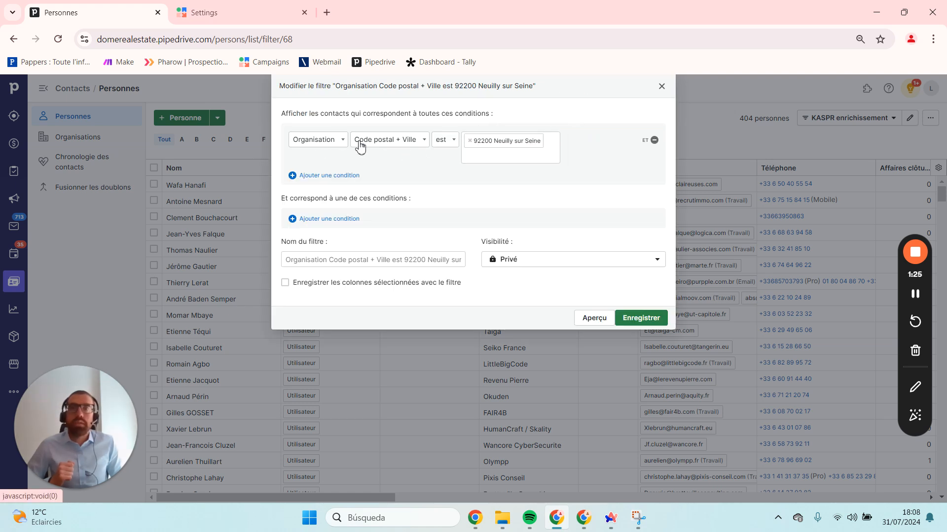
Name the filter "Neuilly Sur Seine" and save it with private visibility
{"action": "left_click", "coordinate": [340, 259]}
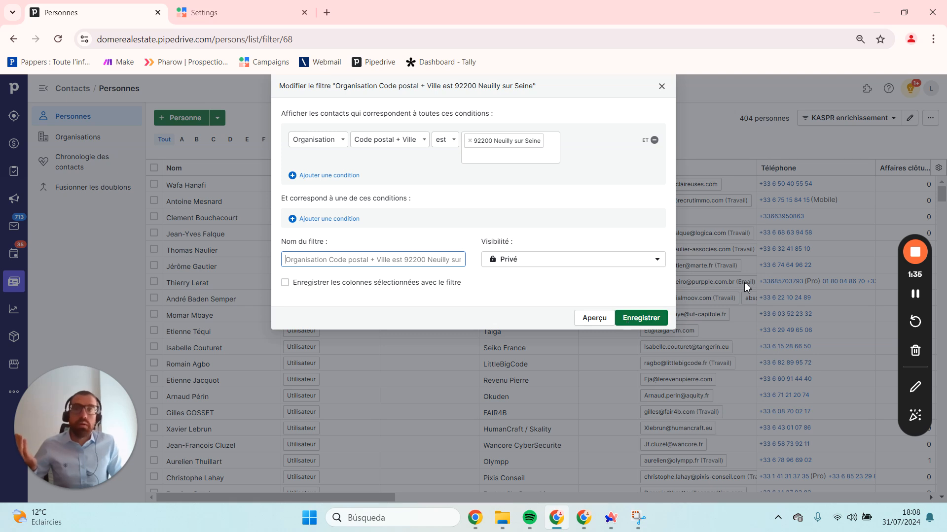
{"action": "left_click", "coordinate": [918, 295]}
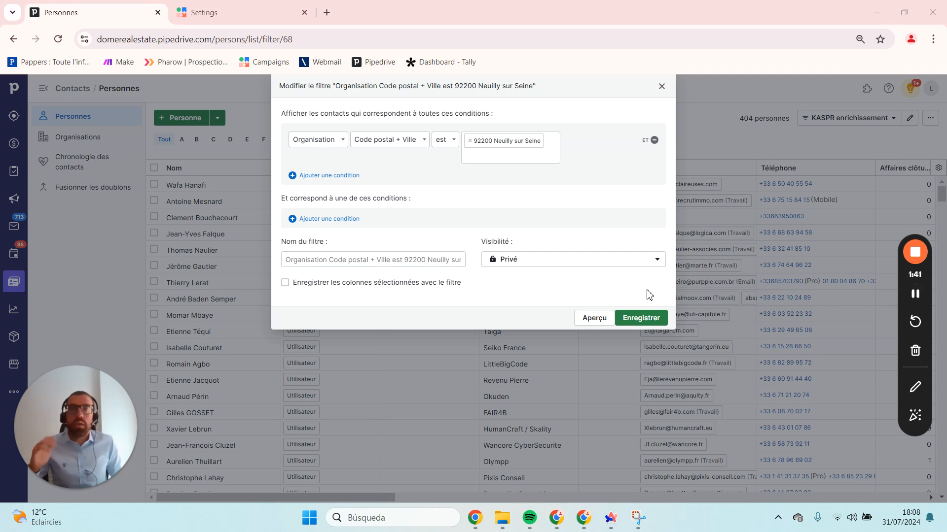
{"action": "left_click", "coordinate": [412, 261]}
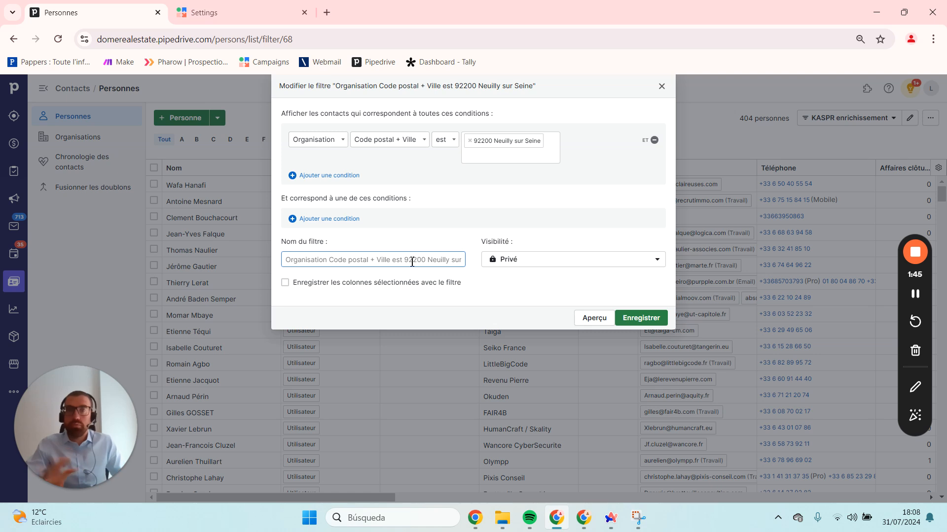
{"action": "type", "text": "Neuilly Sur Seine"}
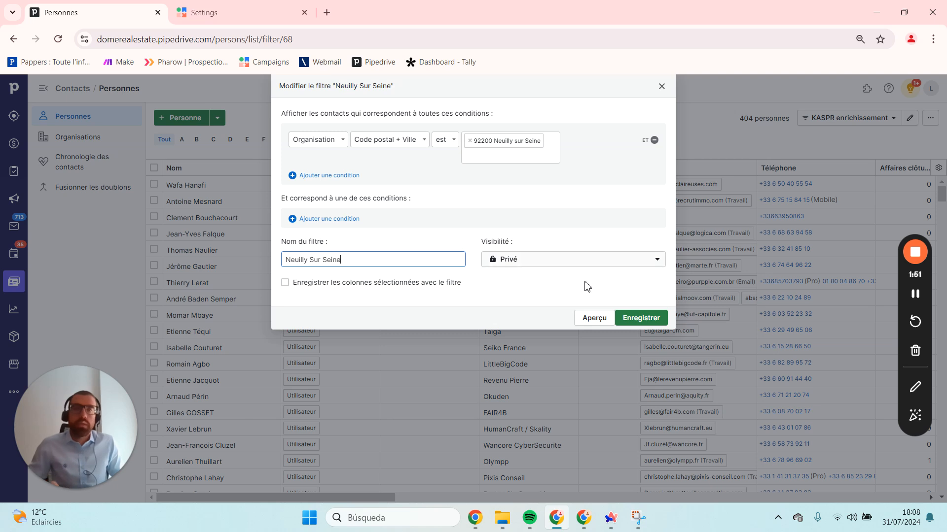
{"action": "left_click", "coordinate": [635, 318]}
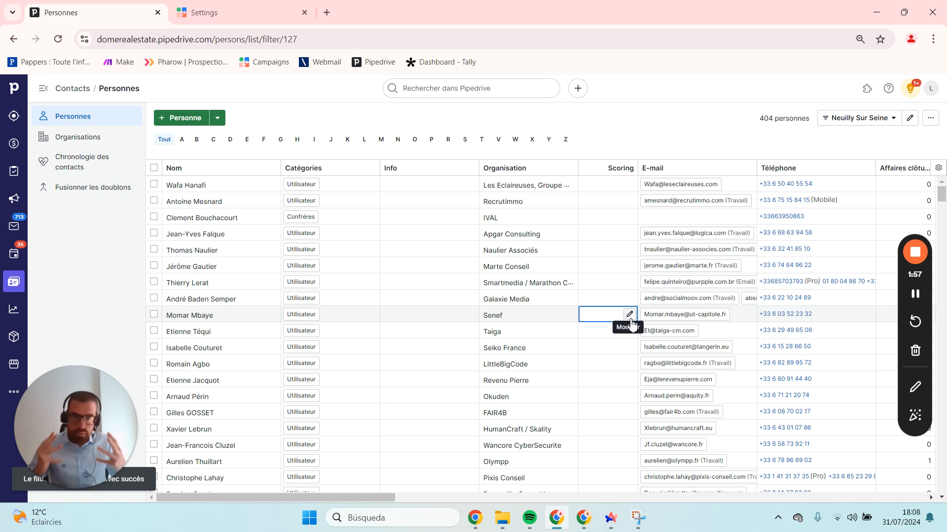
Switch to LaGrowthMachine, go to the leads and show the lead import options
{"action": "left_click", "coordinate": [233, 6]}
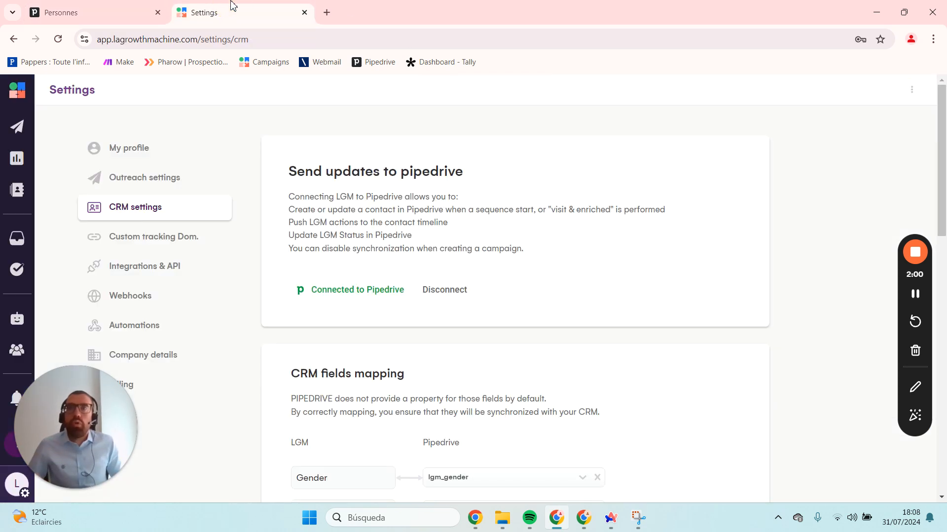
{"action": "left_click", "coordinate": [15, 129]}
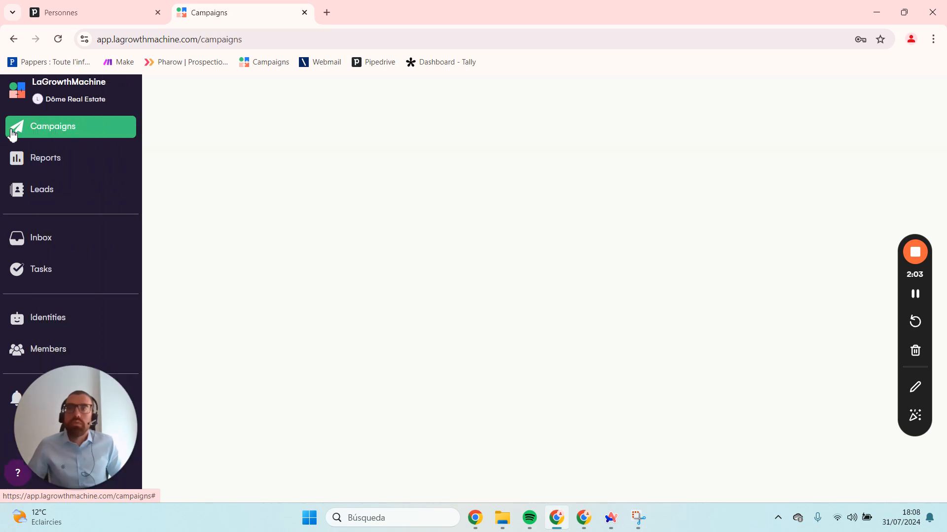
{"action": "left_click", "coordinate": [40, 195]}
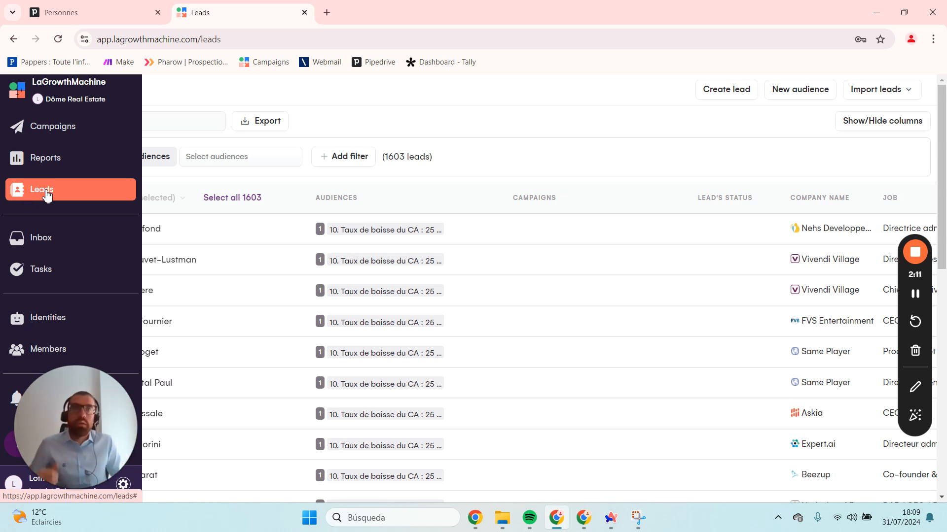
{"action": "left_click", "coordinate": [892, 93]}
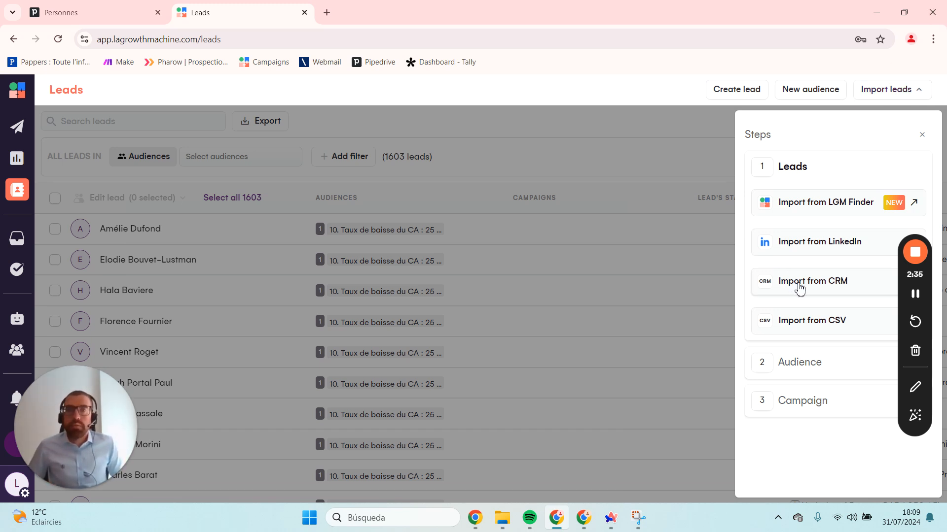
Check the Pipedrive connection in the account's CRM settings
{"action": "left_click_drag", "start_coordinate": [70, 426], "coordinate": [162, 432]}
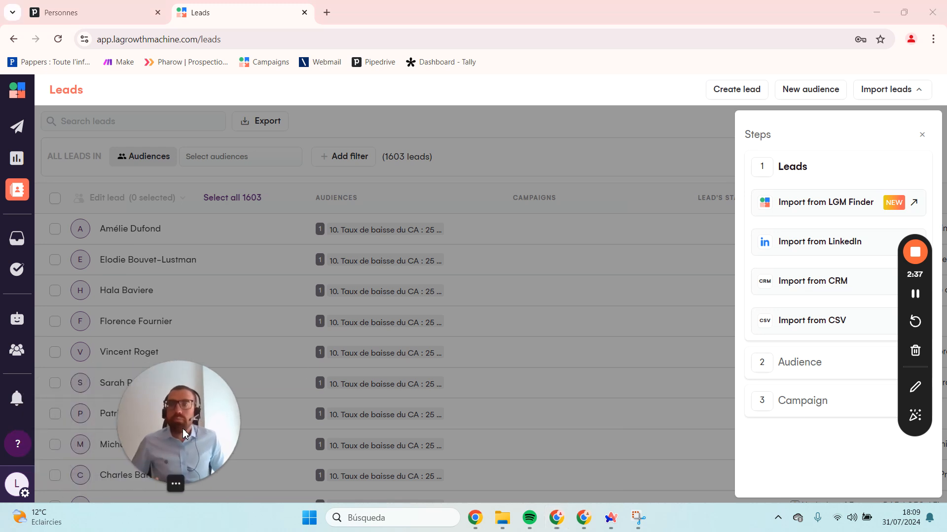
{"action": "left_click", "coordinate": [17, 485]}
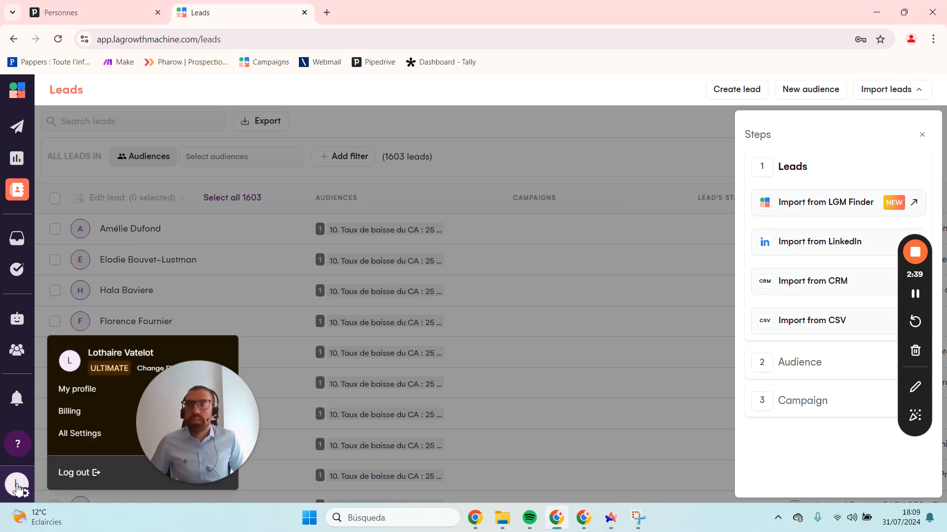
{"action": "left_click", "coordinate": [79, 434]}
{"action": "left_click", "coordinate": [129, 211]}
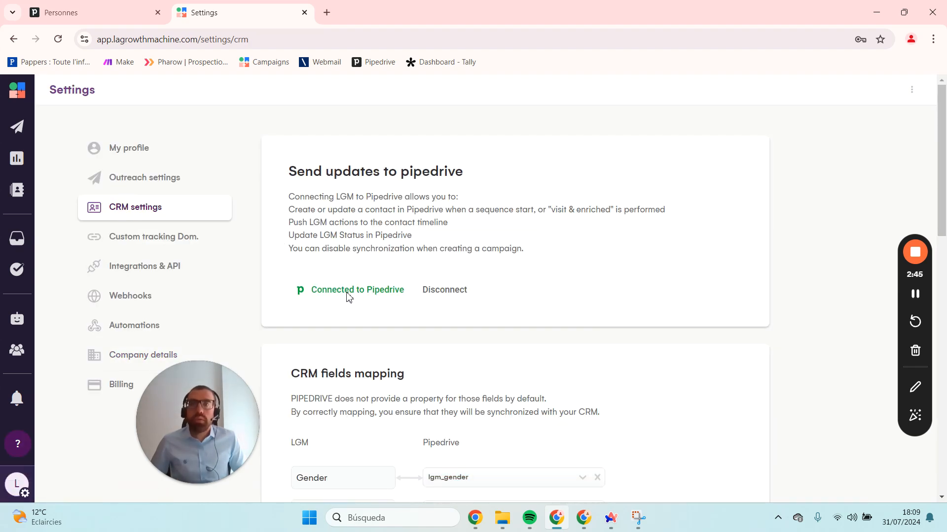
Return to the leads, start an import from the CRM and select the Pipedrive list "Neuilly Sur Seine"
{"action": "left_click", "coordinate": [17, 190]}
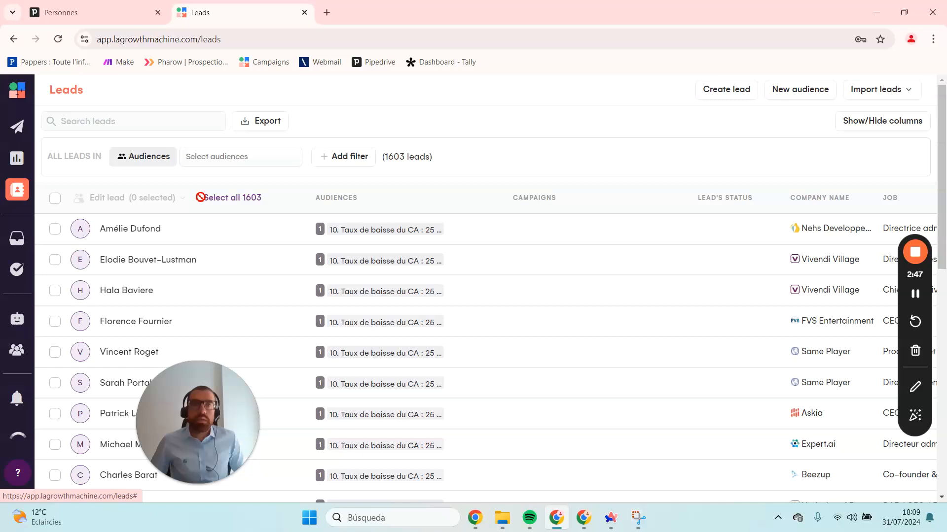
{"action": "left_click", "coordinate": [870, 90]}
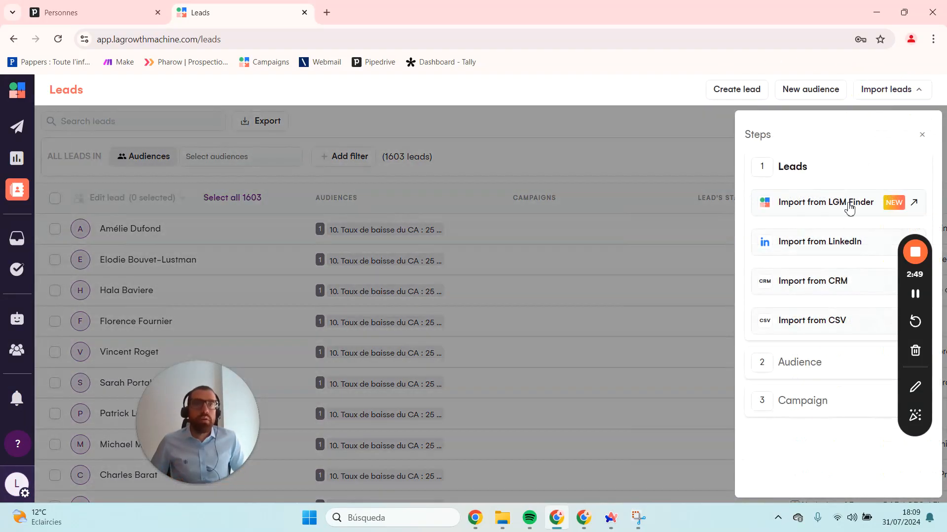
{"action": "left_click", "coordinate": [816, 284]}
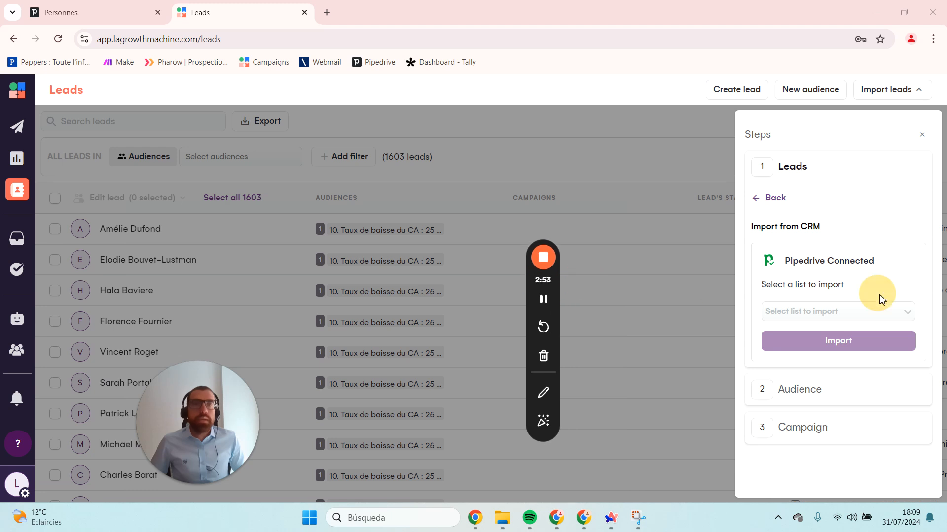
{"action": "left_click", "coordinate": [872, 317]}
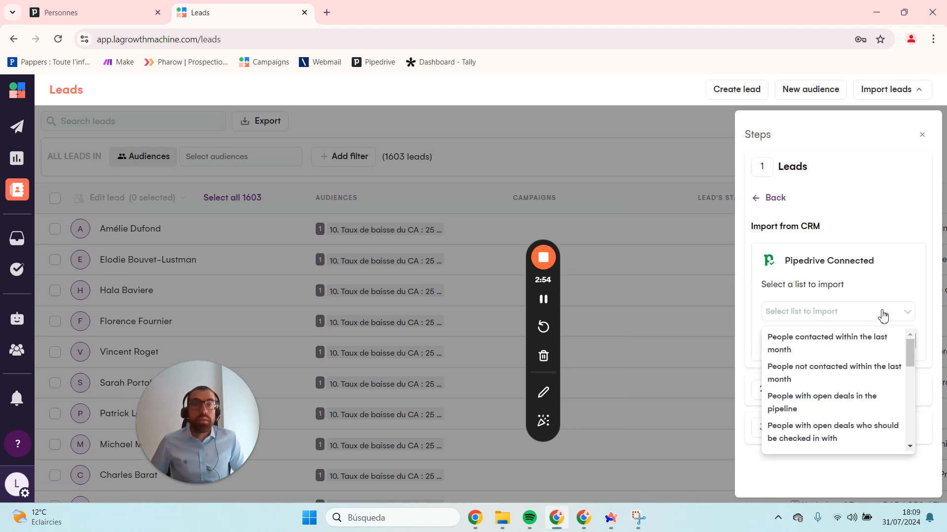
{"action": "scroll", "coordinate": [856, 377], "scroll_direction": "down", "scroll_amount": 5}
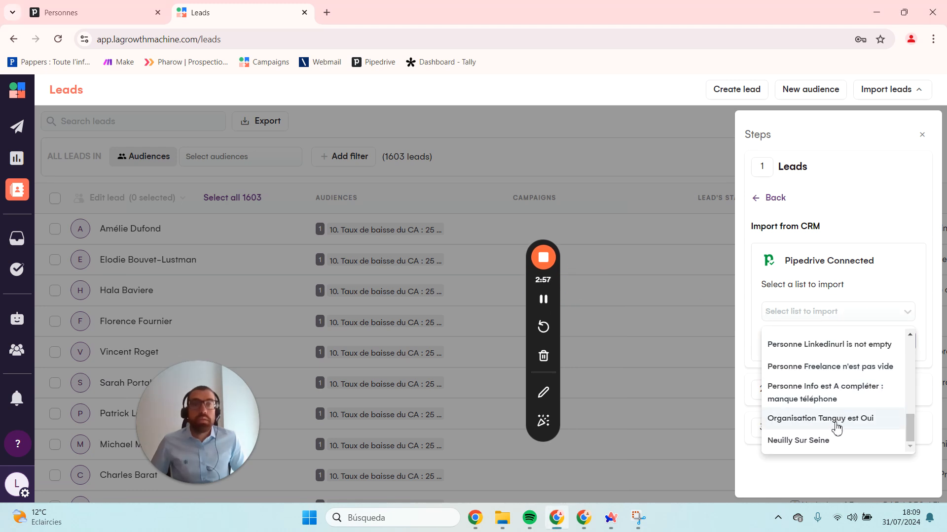
{"action": "left_click", "coordinate": [827, 440]}
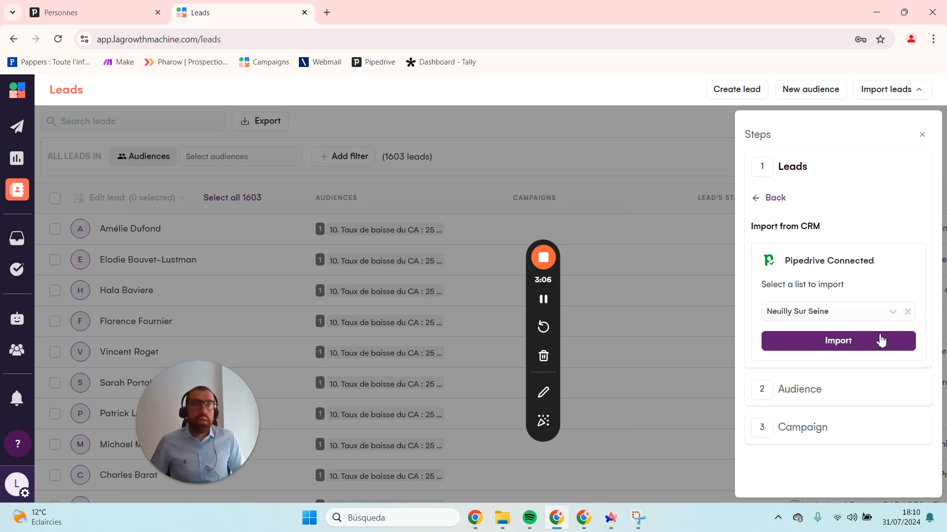
Examine the descriptions of the Audience and Campaign stages of the lead import
{"action": "left_click", "coordinate": [824, 393]}
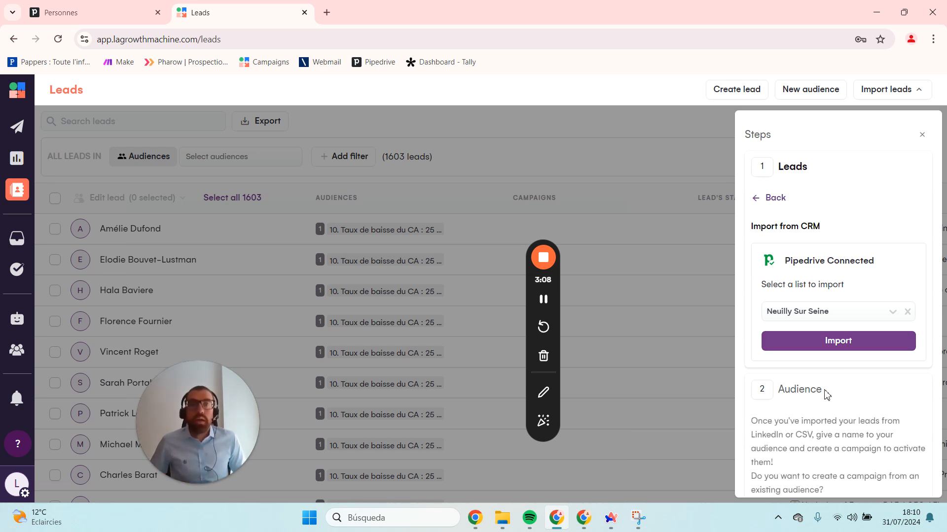
{"action": "scroll", "coordinate": [827, 393], "scroll_direction": "down", "scroll_amount": 3}
{"action": "left_click", "coordinate": [812, 212]}
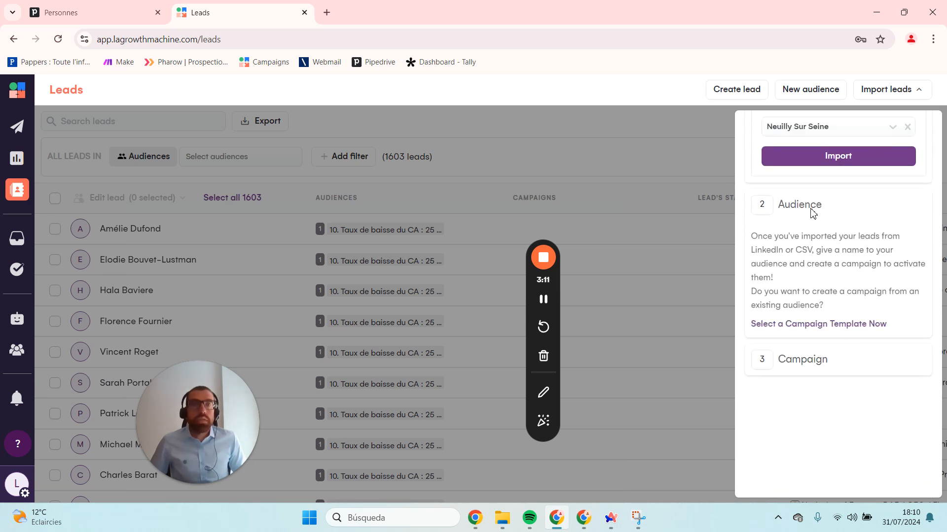
{"action": "left_click", "coordinate": [811, 224]}
{"action": "left_click", "coordinate": [815, 244]}
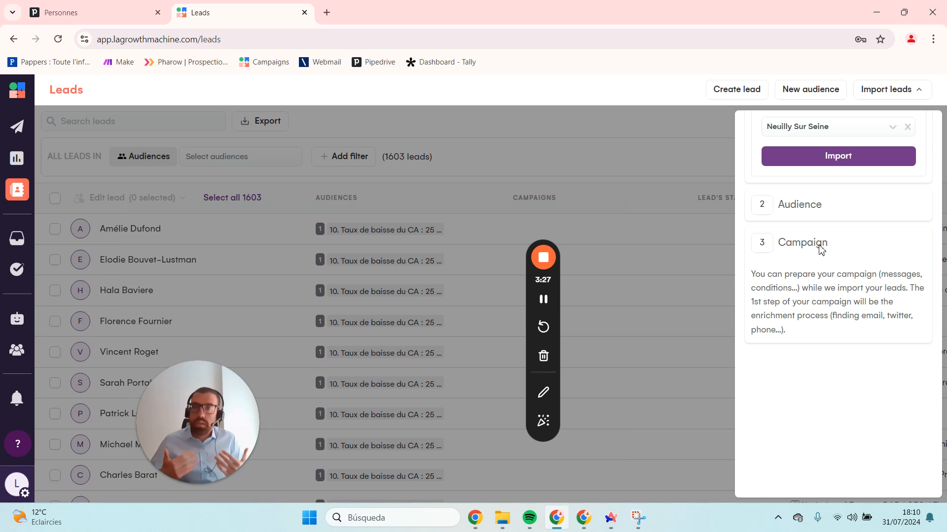
{"action": "left_click", "coordinate": [824, 233]}
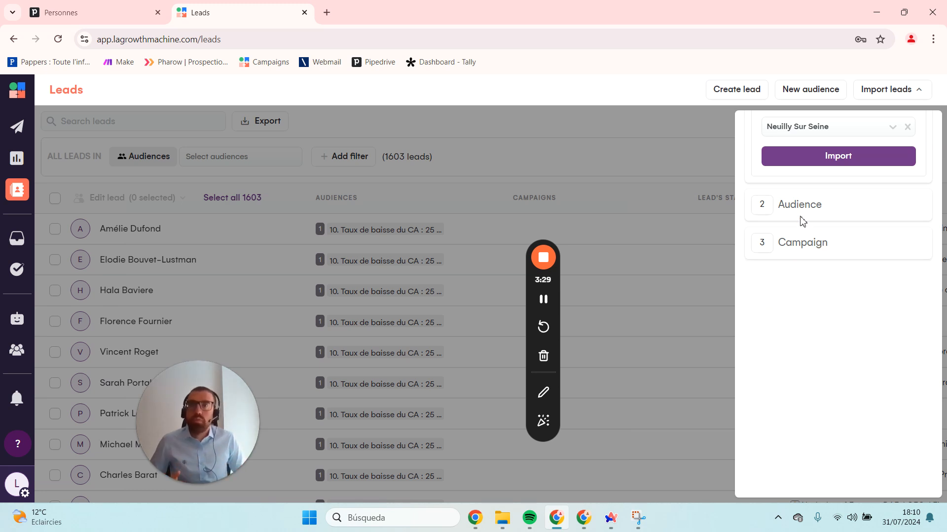